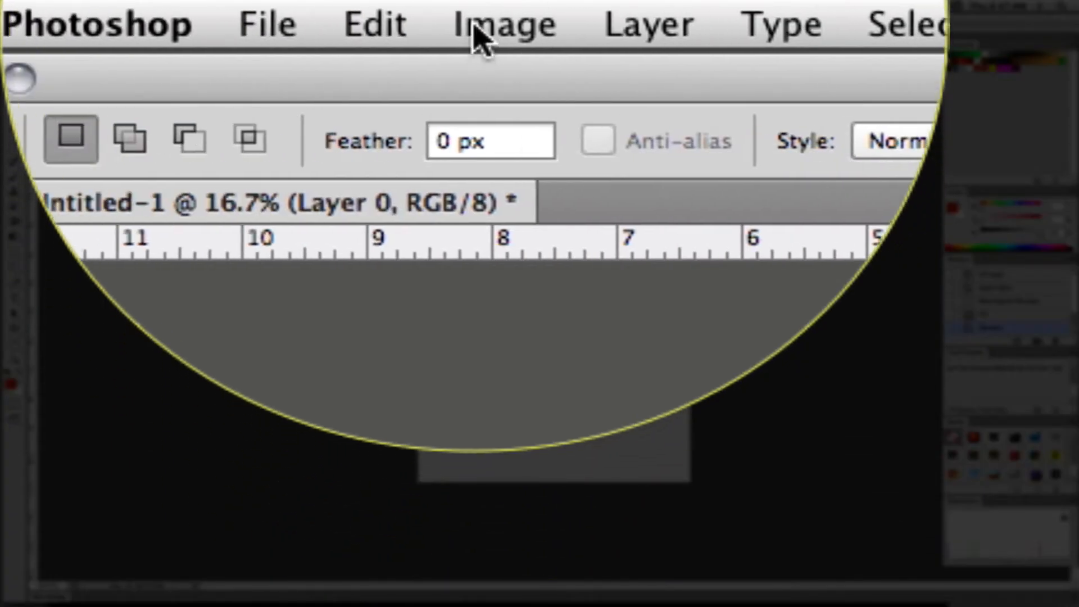
- Start Free Transform on the red rectangle and enlarge it at its top edge, right edge and top-right corner
left_click(131, 6)
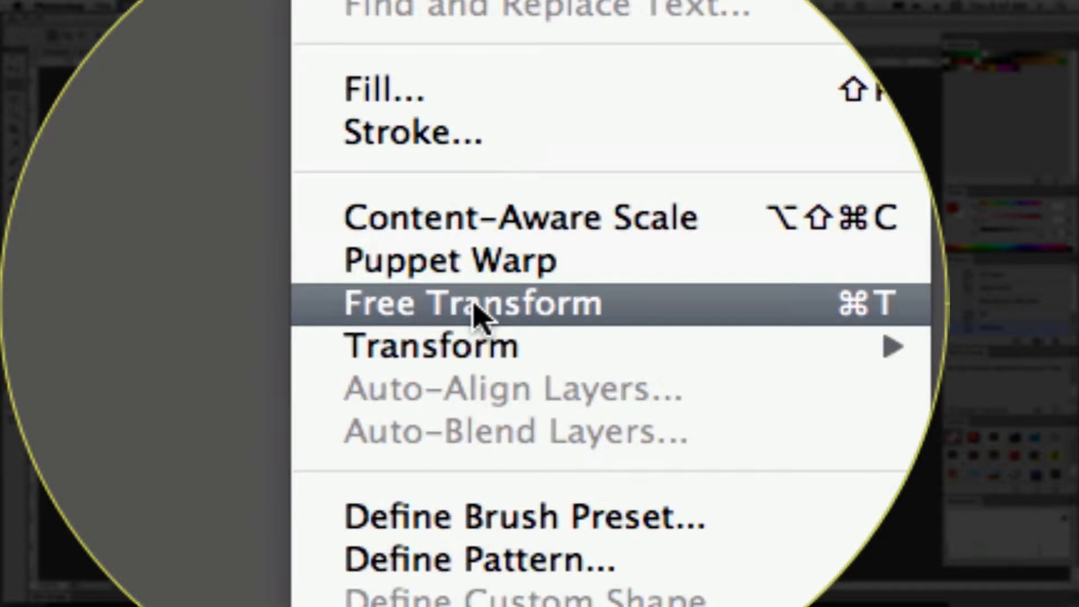
left_click(204, 265)
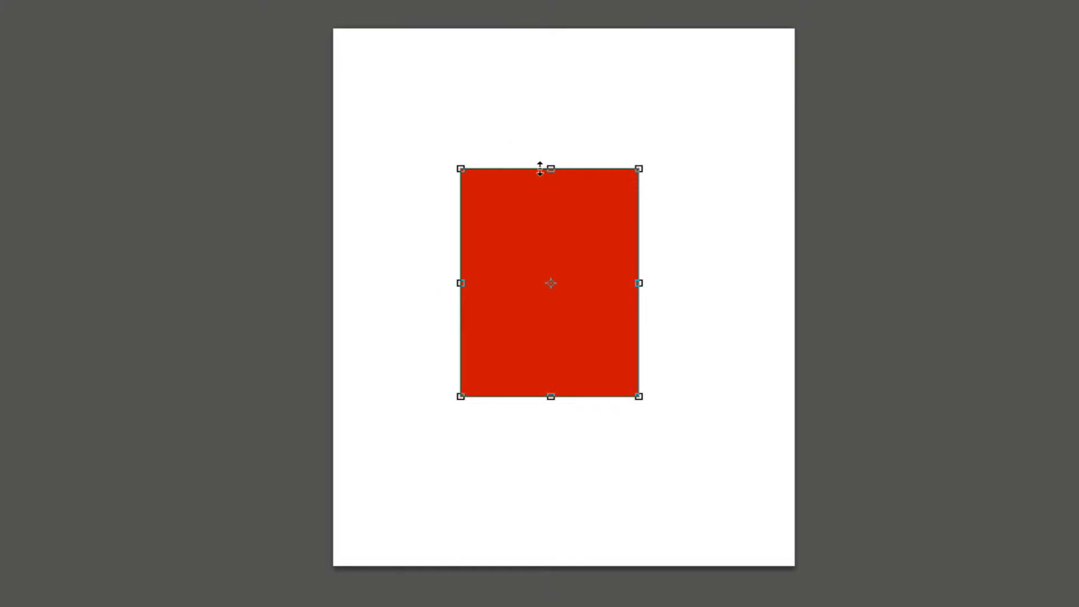
mouse_move(551, 166)
left_mouse_down()
mouse_move(549, 118)
mouse_move(549, 150)
left_mouse_up()
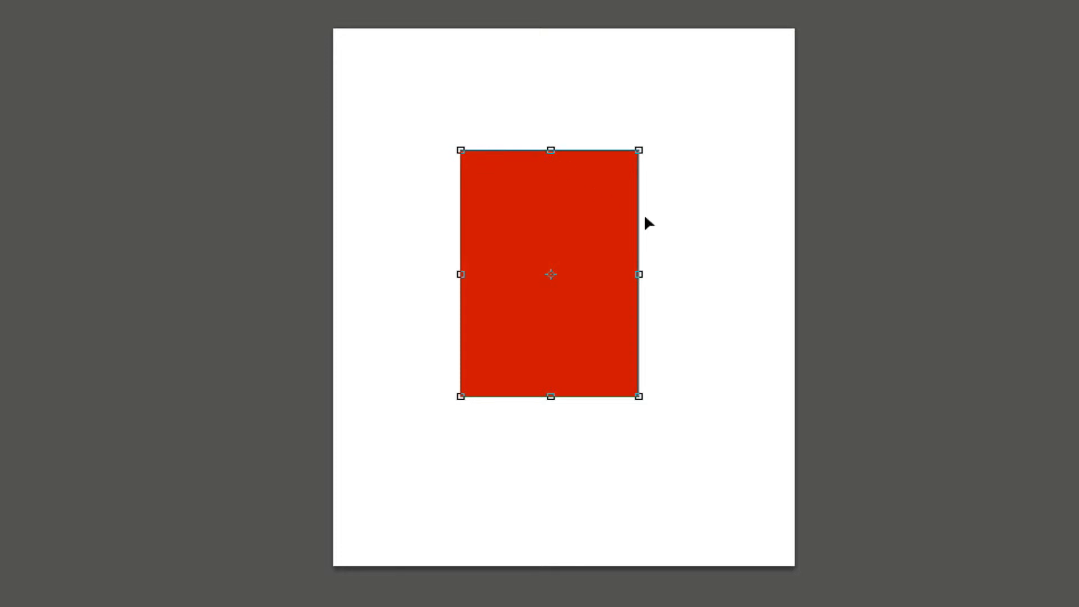
mouse_move(645, 219)
left_mouse_down()
mouse_move(701, 224)
mouse_move(653, 222)
left_mouse_up()
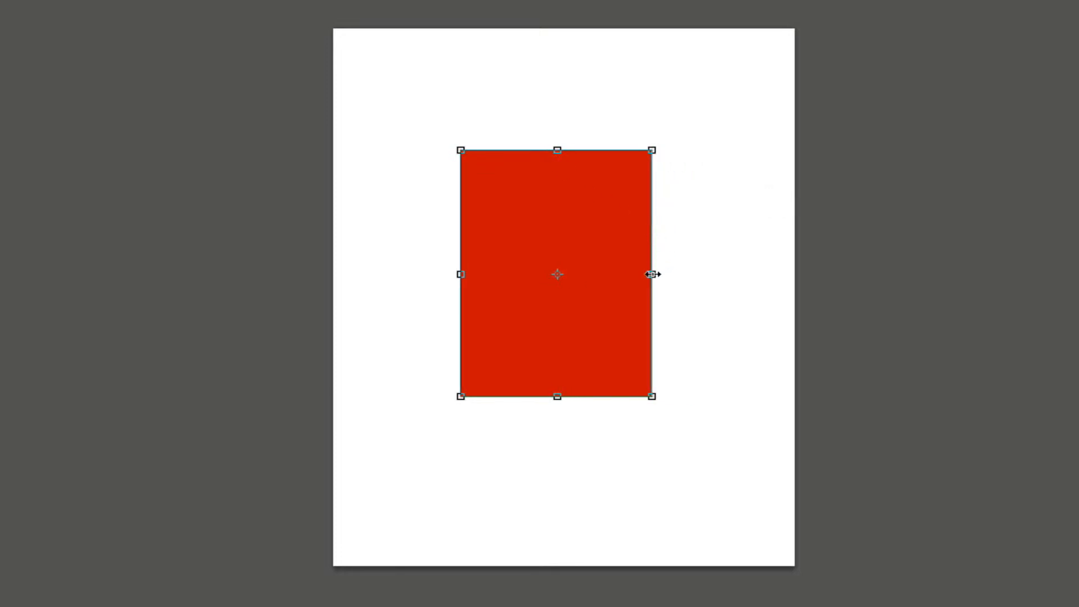
mouse_move(654, 274)
left_mouse_down()
mouse_move(722, 274)
mouse_move(650, 275)
left_mouse_up()
mouse_move(557, 397)
left_mouse_down()
mouse_move(556, 469)
mouse_move(551, 375)
mouse_move(556, 396)
left_mouse_up()
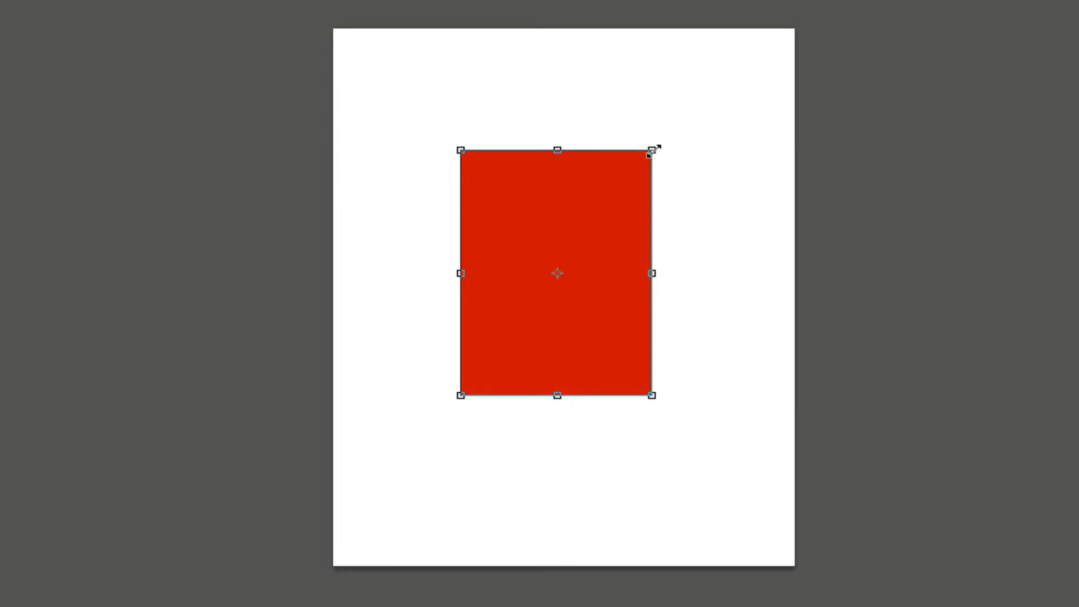
mouse_move(654, 150)
left_mouse_down()
mouse_move(740, 84)
mouse_move(619, 186)
mouse_move(664, 153)
left_mouse_up()
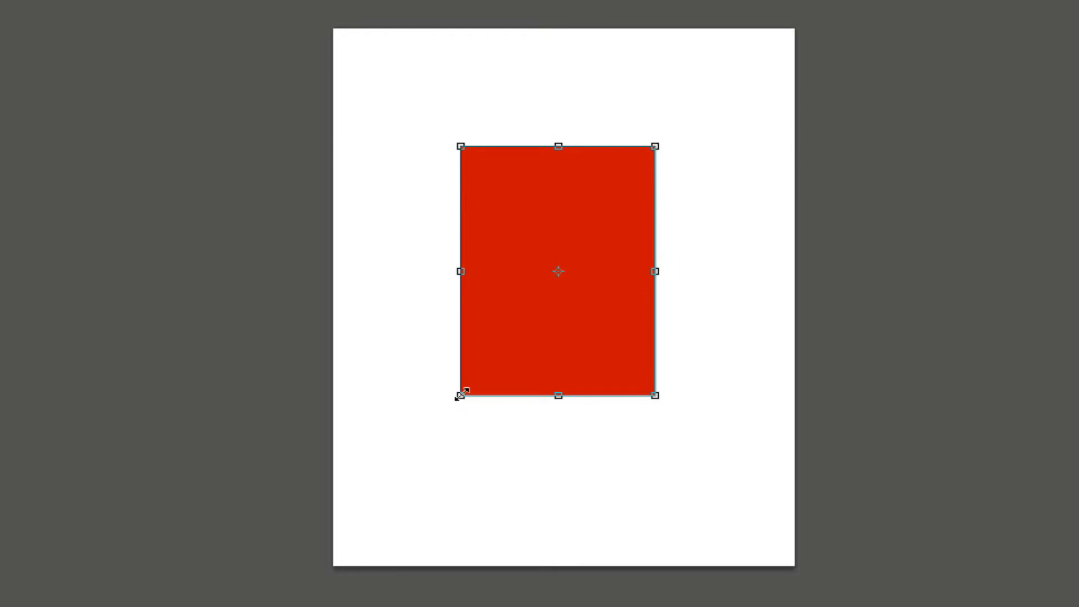
- Enlarge the red rectangle further from its corners and top edge, and reposition it slightly lower and to the right on the page
left_click_drag(460, 397, 500, 367)
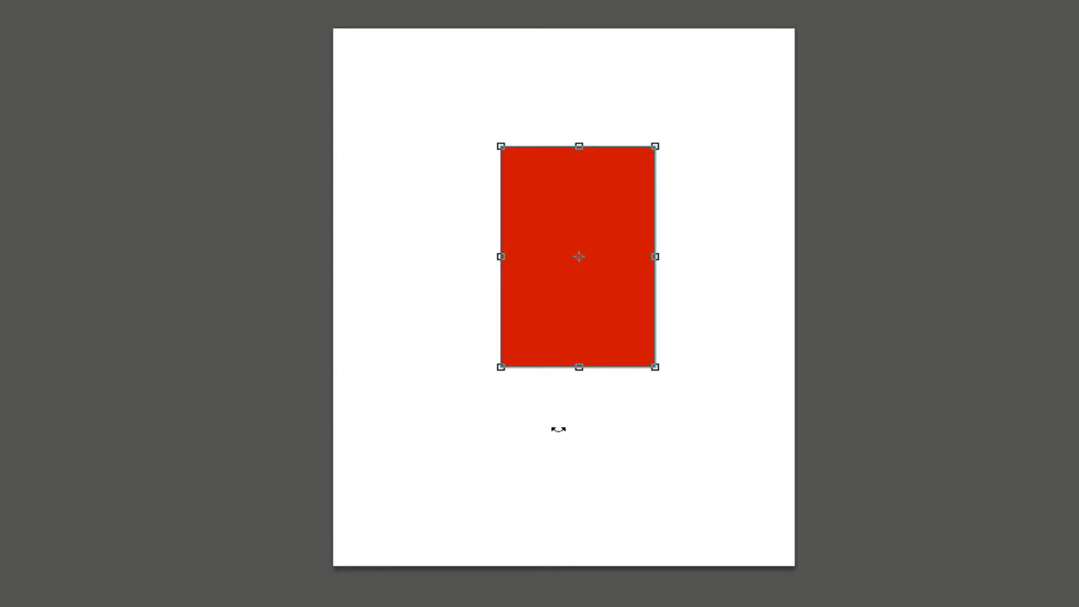
key("ctrl+z")
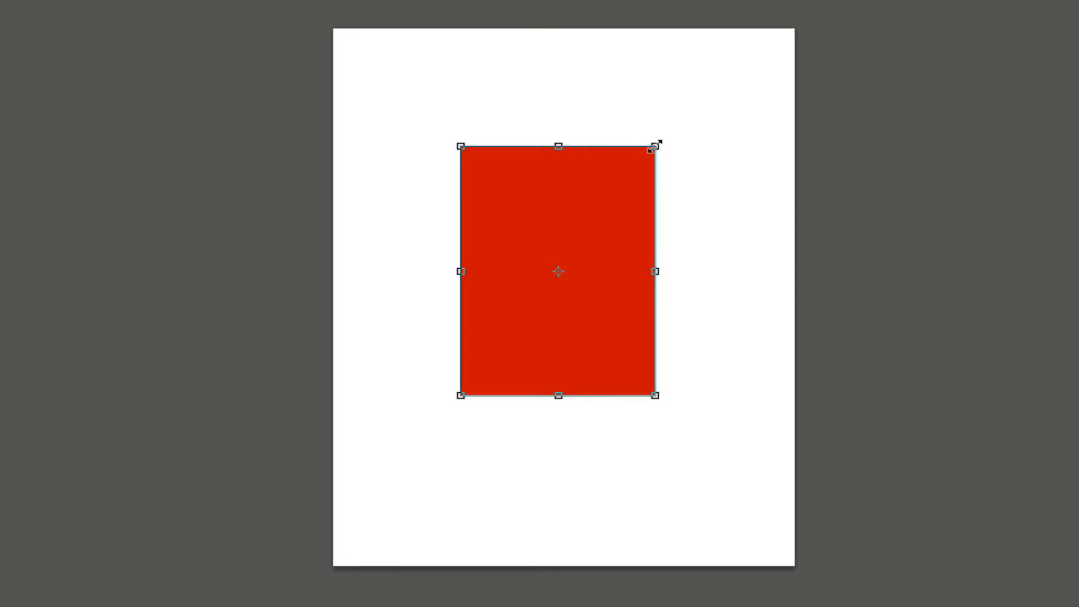
mouse_move(659, 143)
left_mouse_down()
mouse_move(718, 89)
mouse_move(583, 234)
mouse_move(676, 150)
left_mouse_up()
left_click_drag(562, 301, 569, 325)
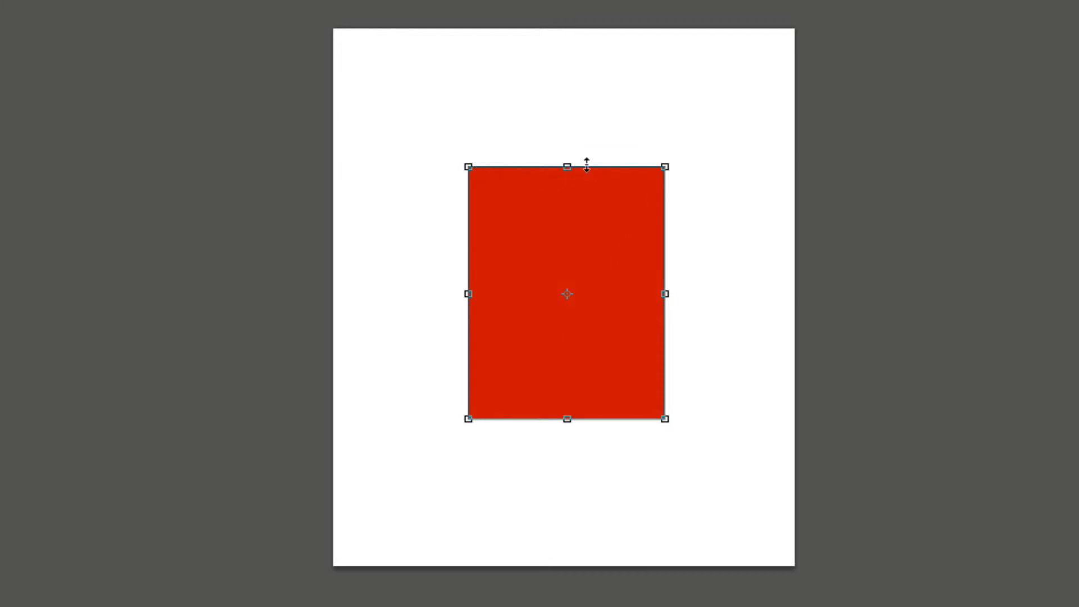
mouse_move(568, 167)
left_mouse_down()
mouse_move(574, 103)
mouse_move(566, 250)
mouse_move(572, 158)
left_mouse_up()
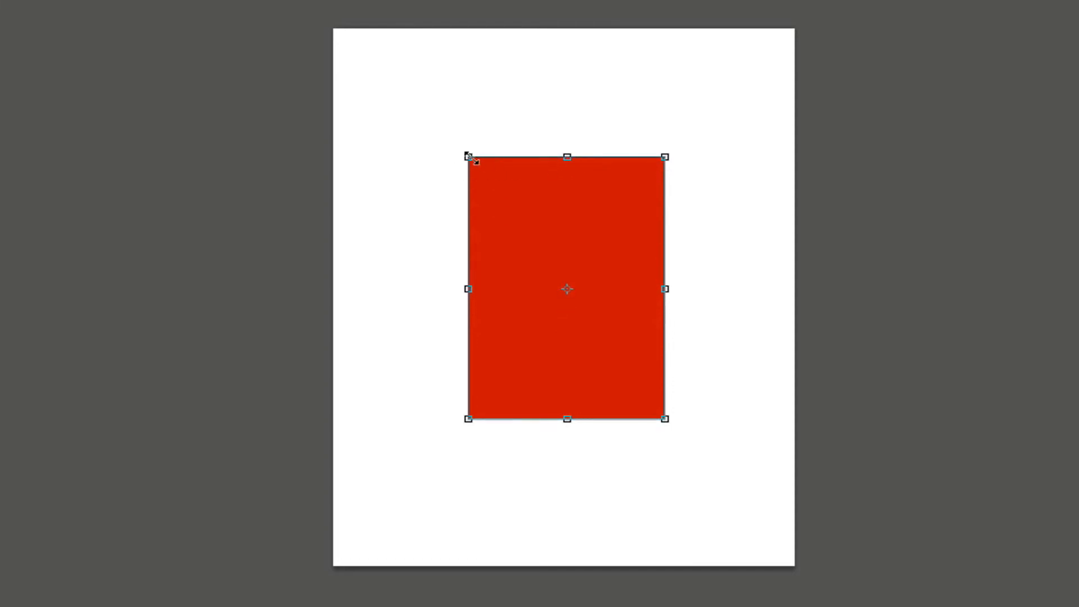
mouse_move(464, 154)
left_mouse_down()
mouse_move(378, 95)
mouse_move(460, 148)
left_mouse_up()
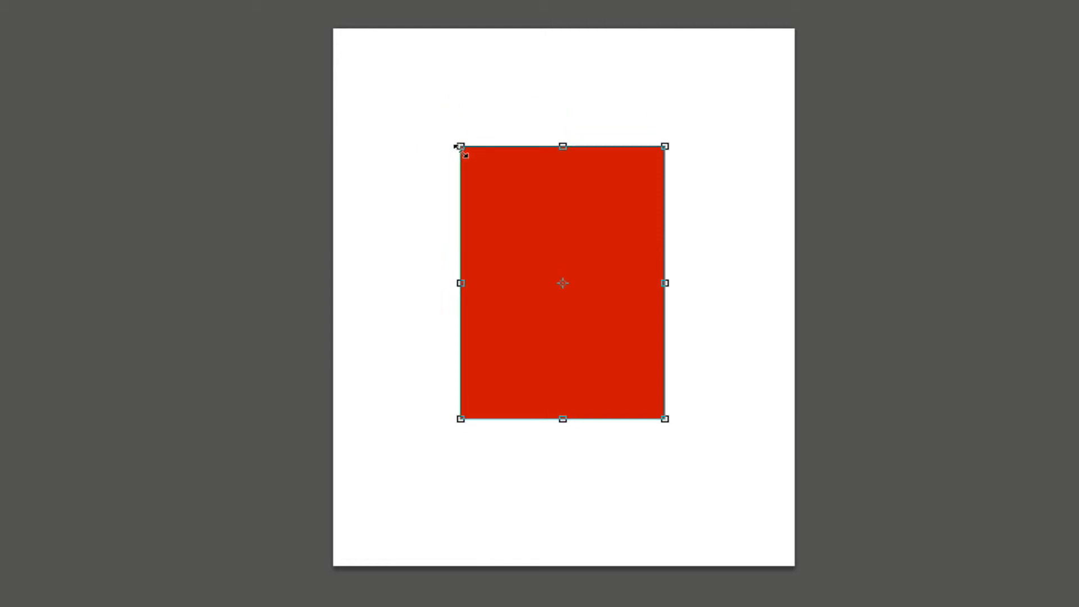
mouse_move(574, 225)
left_mouse_down()
mouse_move(583, 241)
mouse_move(587, 228)
left_mouse_up()
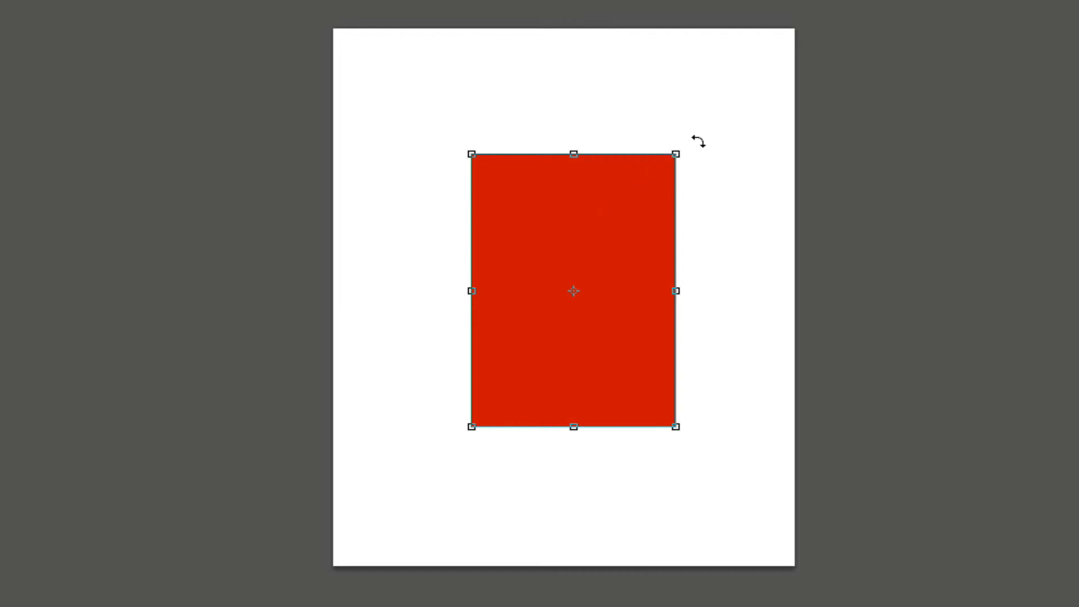
- Rotate the red rectangle freely about its centre and set its rotation angle to 180°
left_click_drag(694, 143, 473, 218)
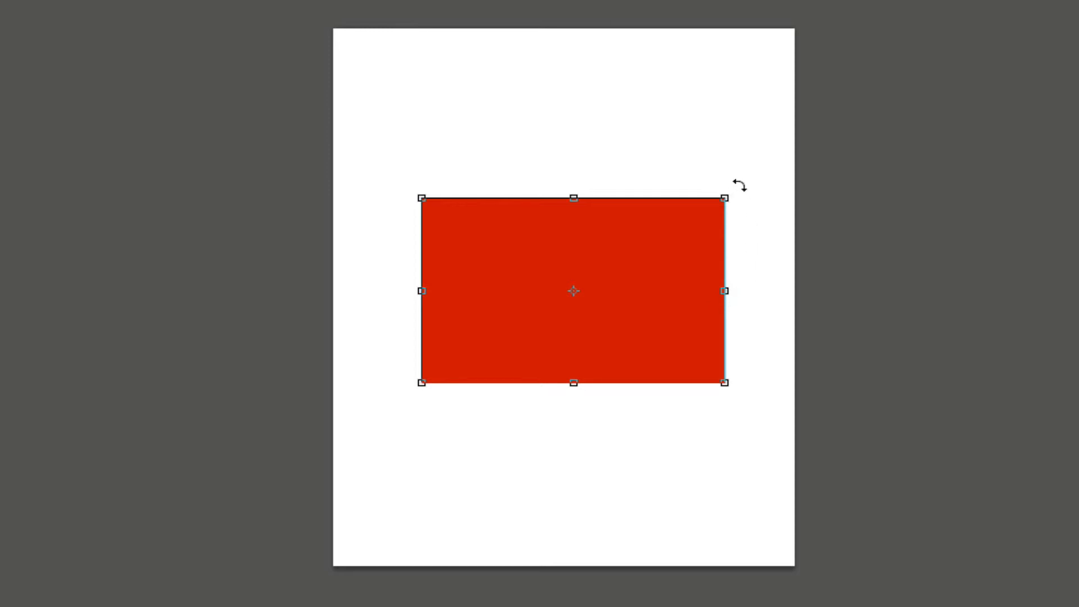
left_click_drag(740, 186, 676, 137)
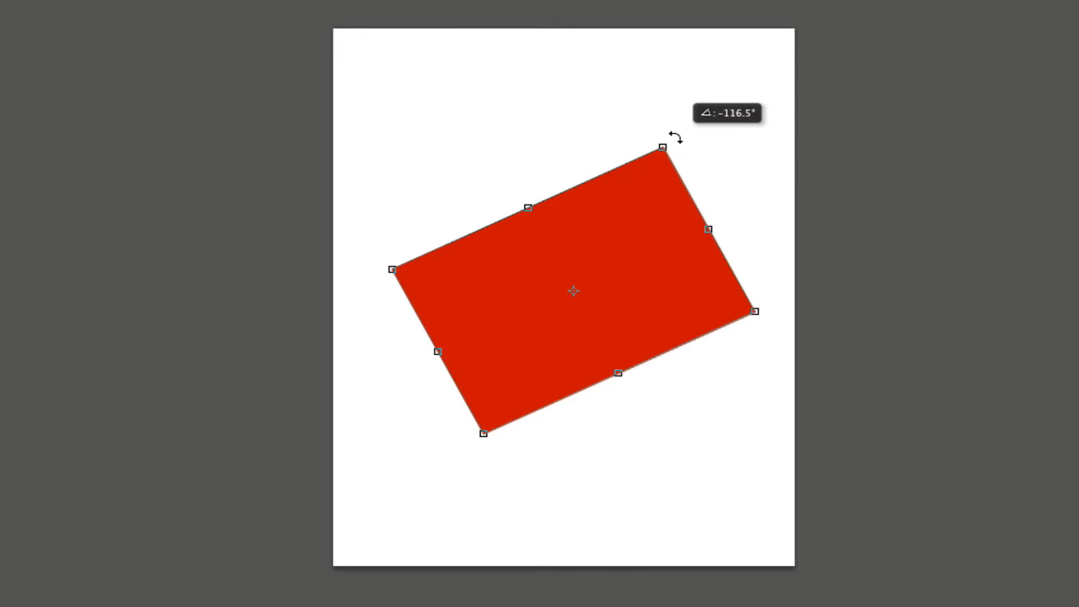
left_click_drag(675, 137, 676, 137)
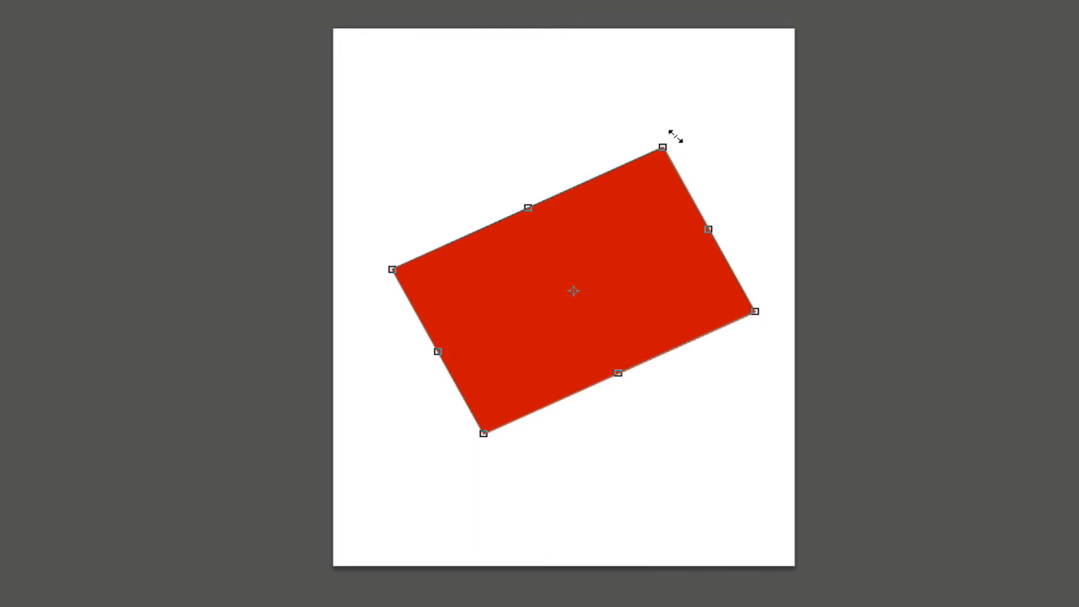
left_click_drag(678, 128, 474, 155)
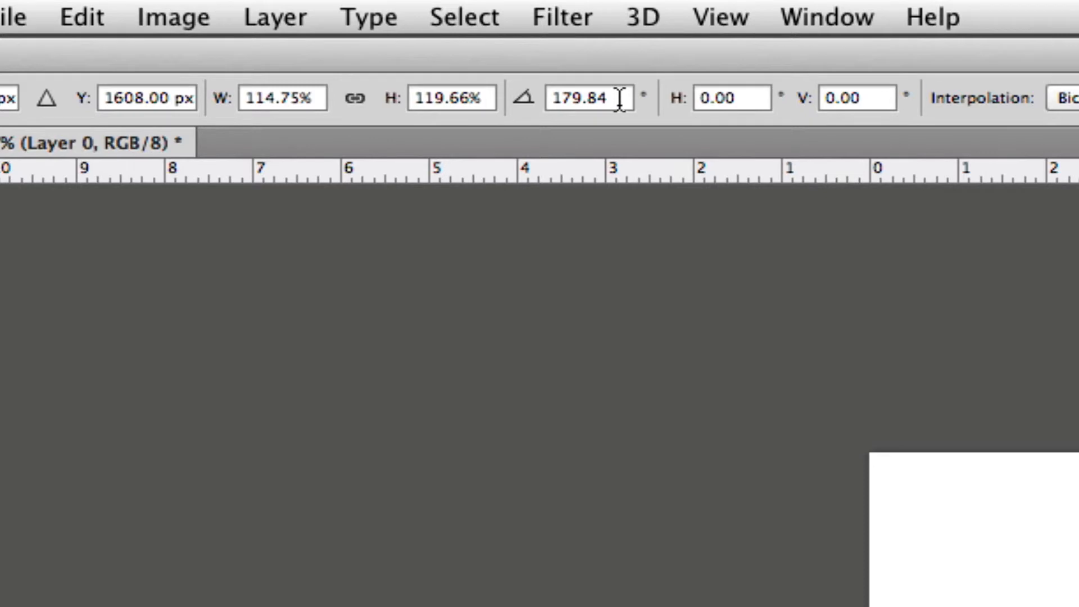
left_click_drag(618, 99, 520, 98)
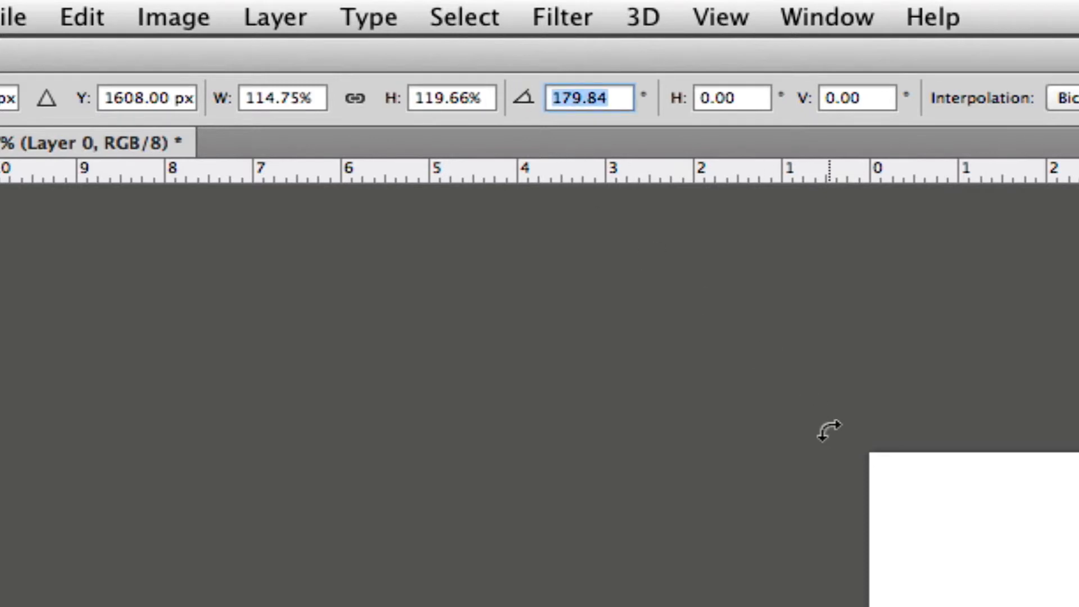
type("180")
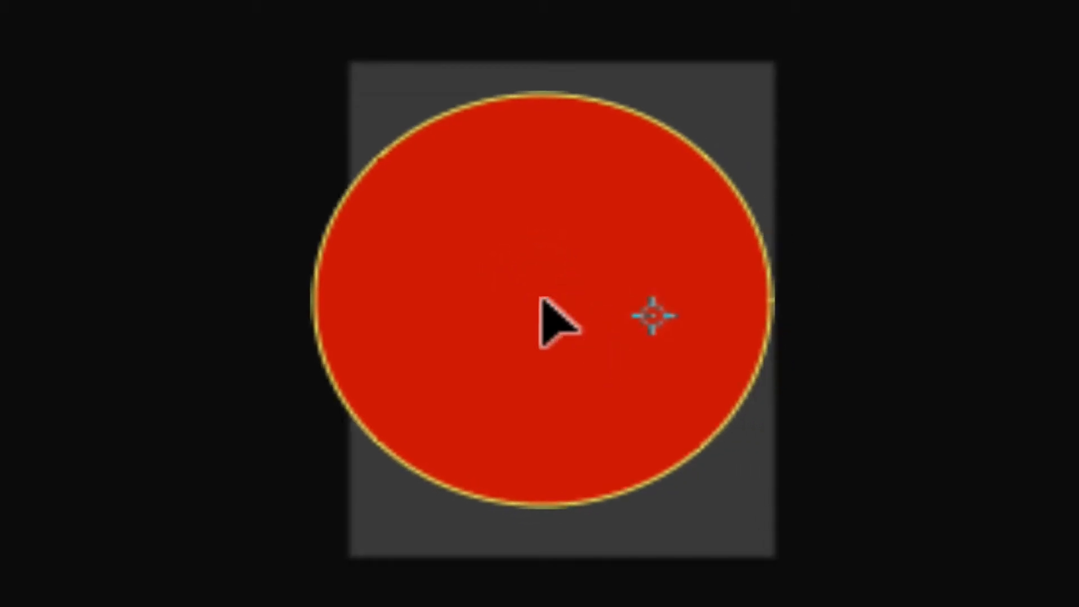
- Try rotating the rectangle about a reference point moved to its top-left corner and another just above its top edge
left_click_drag(543, 299, 569, 304)
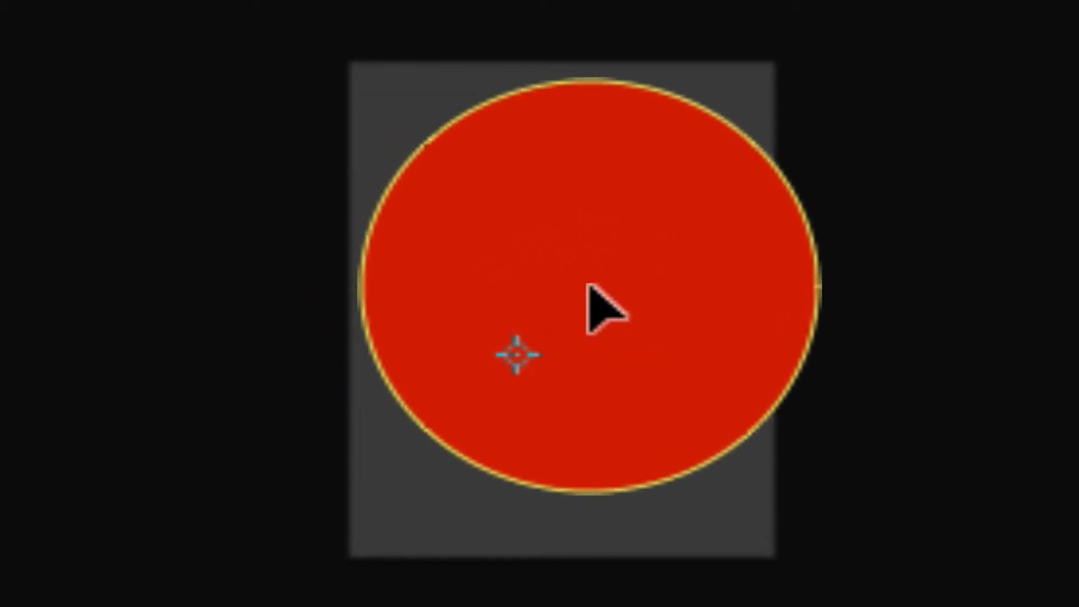
mouse_move(674, 163)
left_mouse_down()
mouse_move(660, 155)
mouse_move(672, 165)
left_mouse_up()
key("ctrl+z")
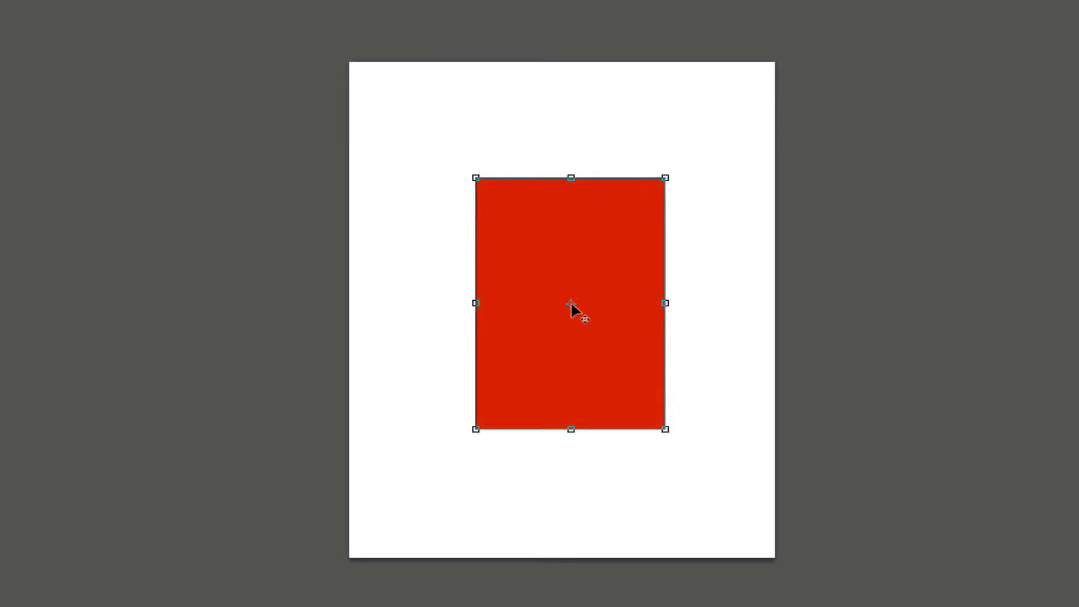
left_click_drag(572, 305, 484, 193)
left_click_drag(681, 441, 577, 282)
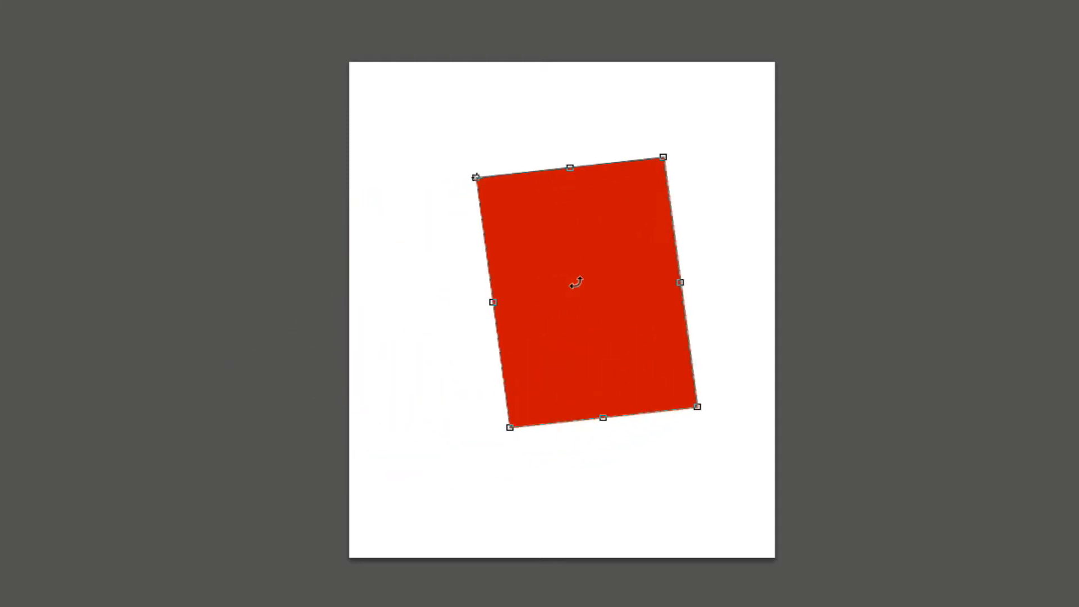
key("ctrl+z")
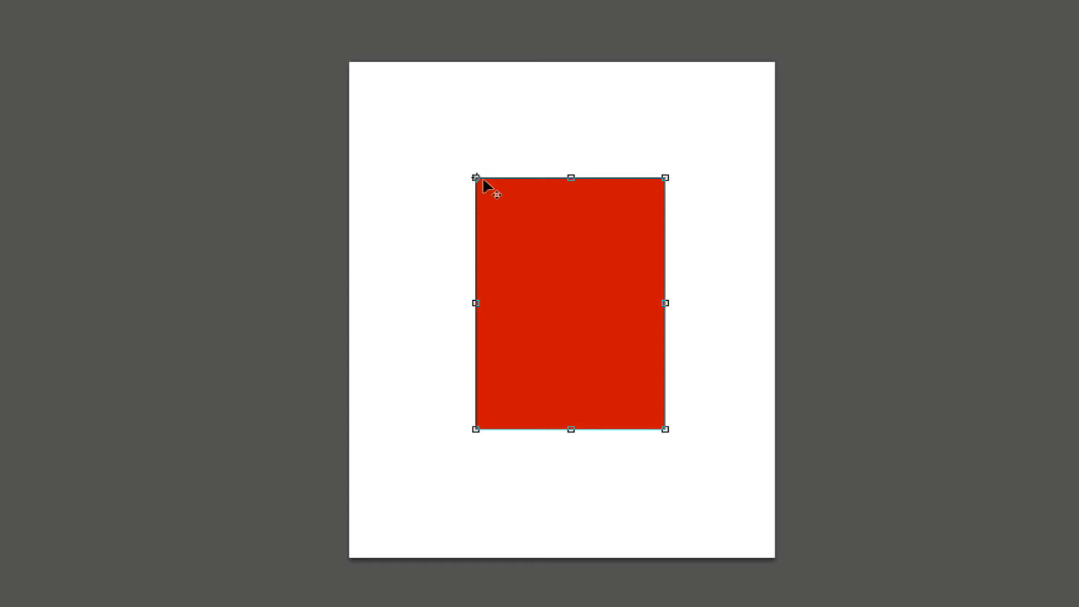
left_click_drag(477, 177, 570, 155)
left_click_drag(669, 484, 607, 279)
- Rotate the rectangle with the preset rotations: 180°, 90° clockwise and 90° counterclockwise
right_click(560, 262)
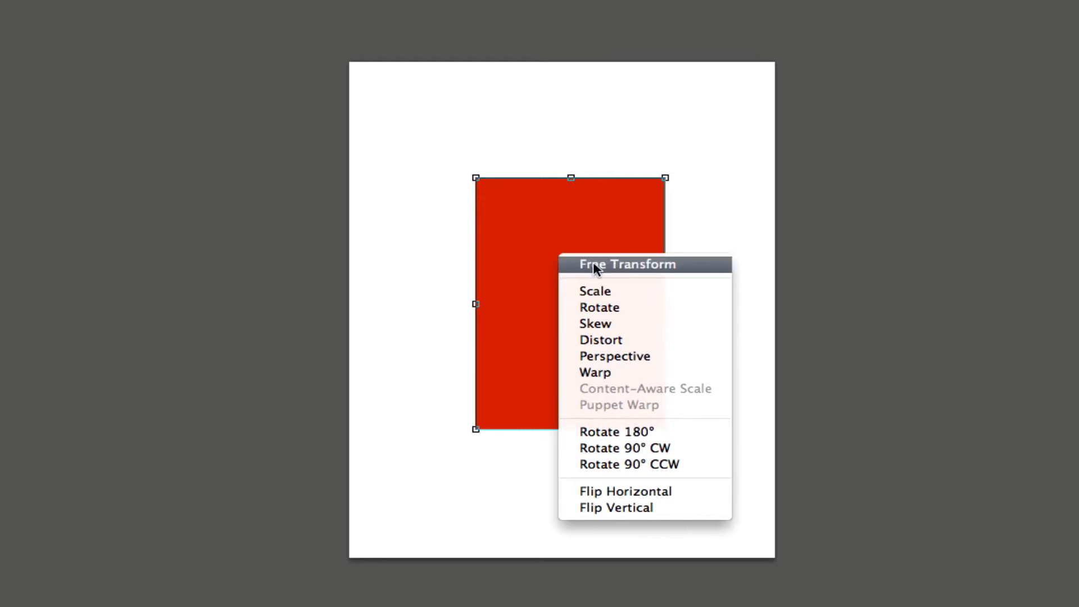
left_click(595, 430)
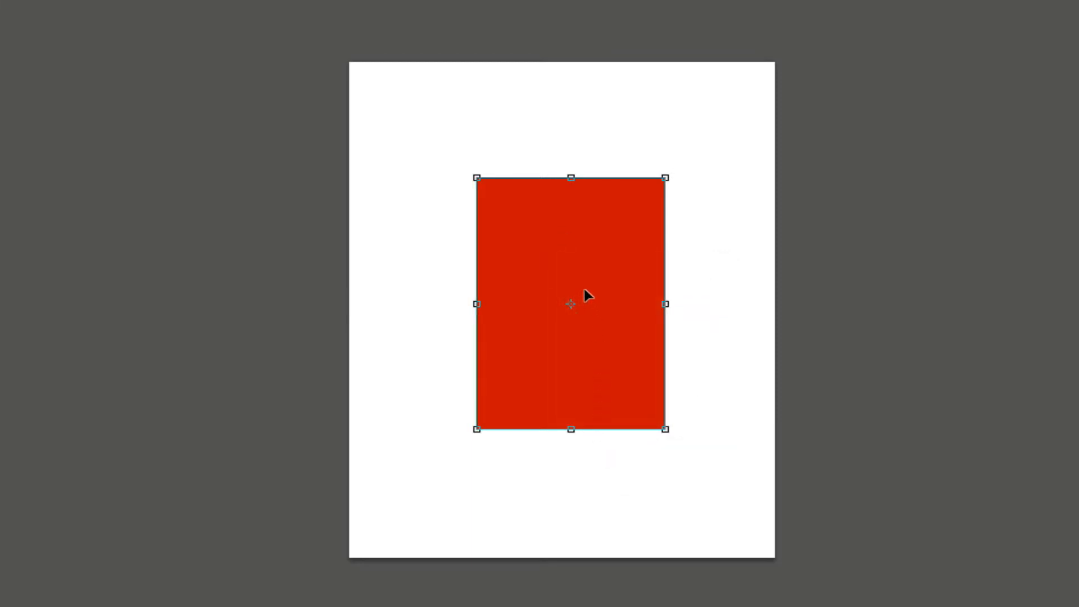
right_click(588, 269)
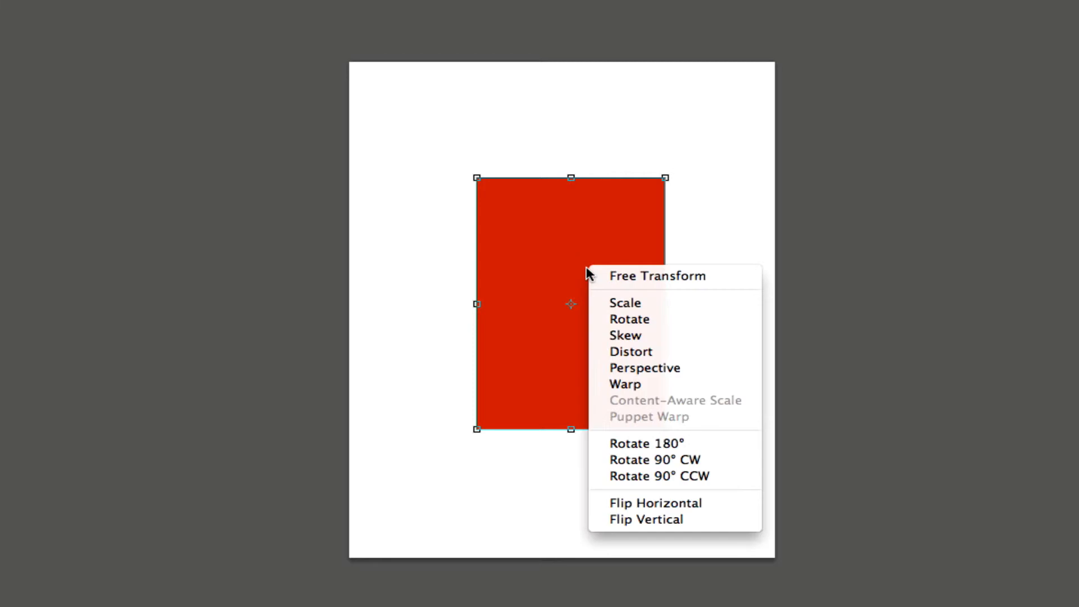
left_click(622, 461)
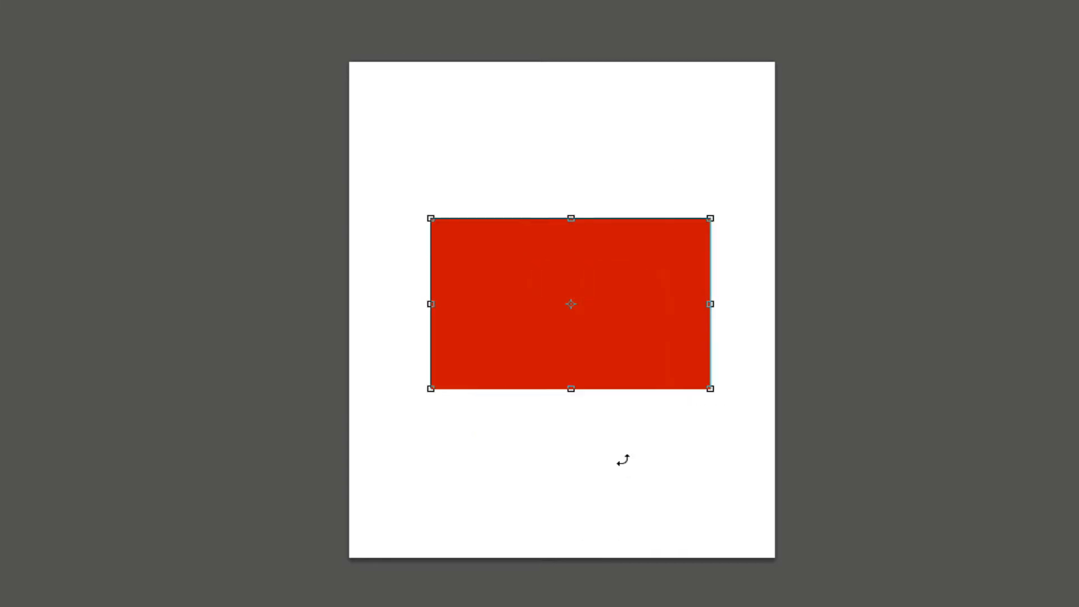
right_click(619, 278)
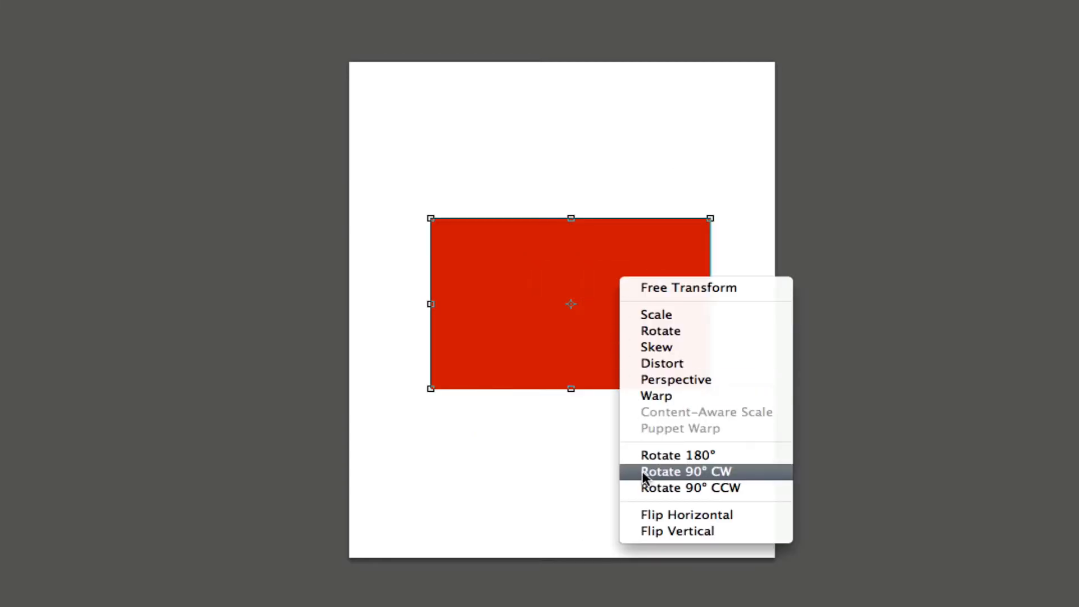
left_click(653, 487)
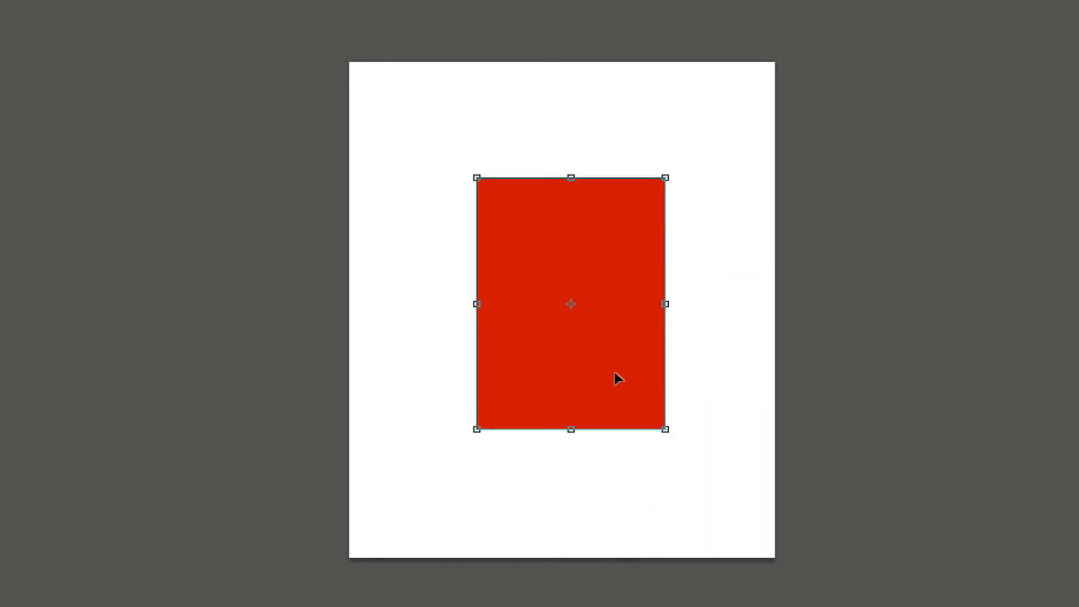
- Flip the red rectangle vertically and horizontally
right_click(592, 273)
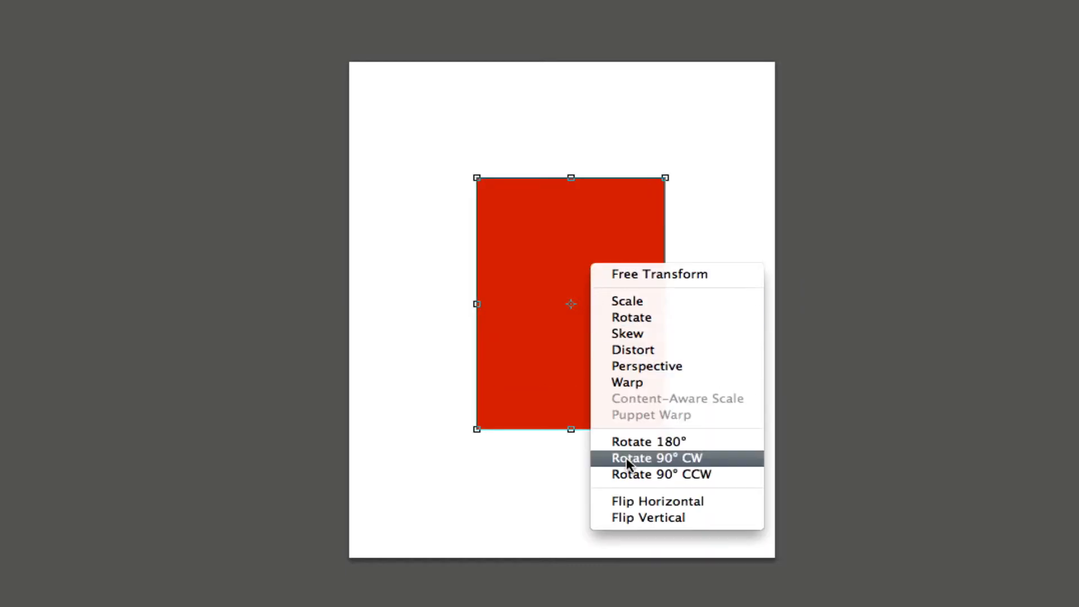
left_click(637, 516)
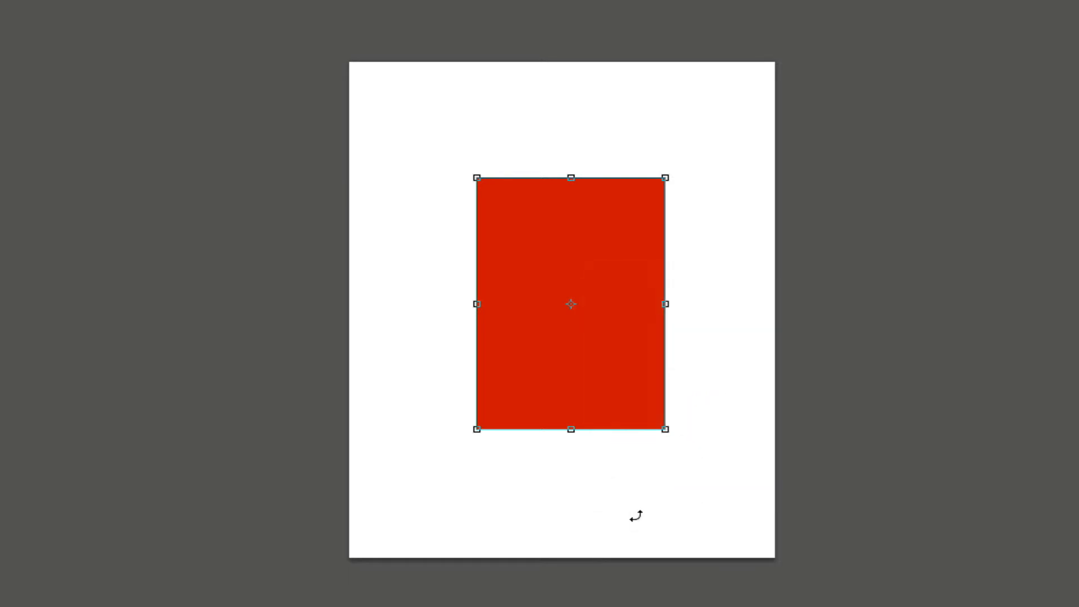
right_click(607, 291)
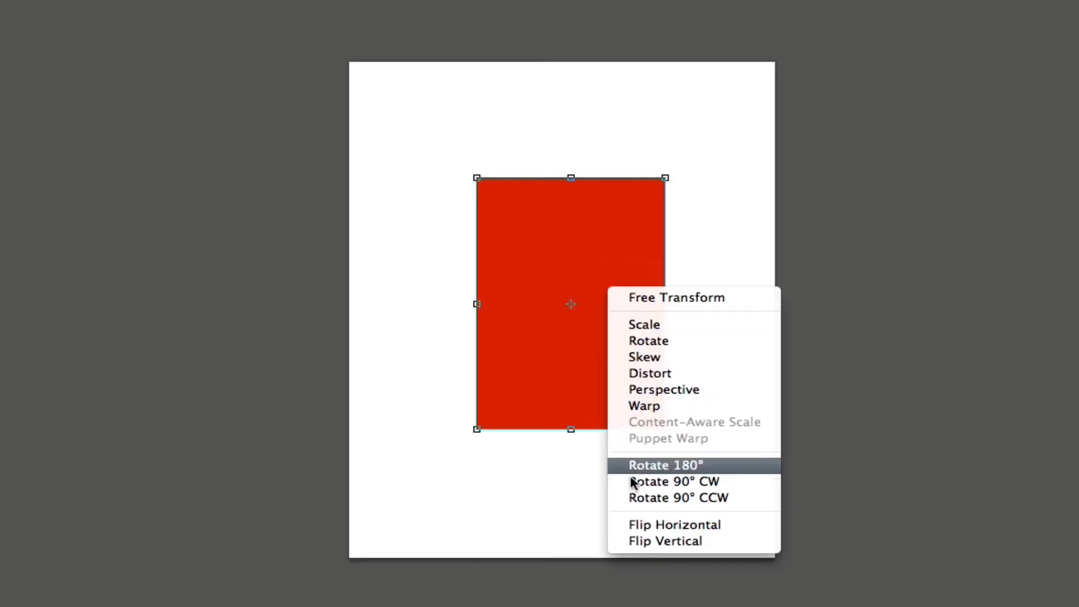
left_click(650, 526)
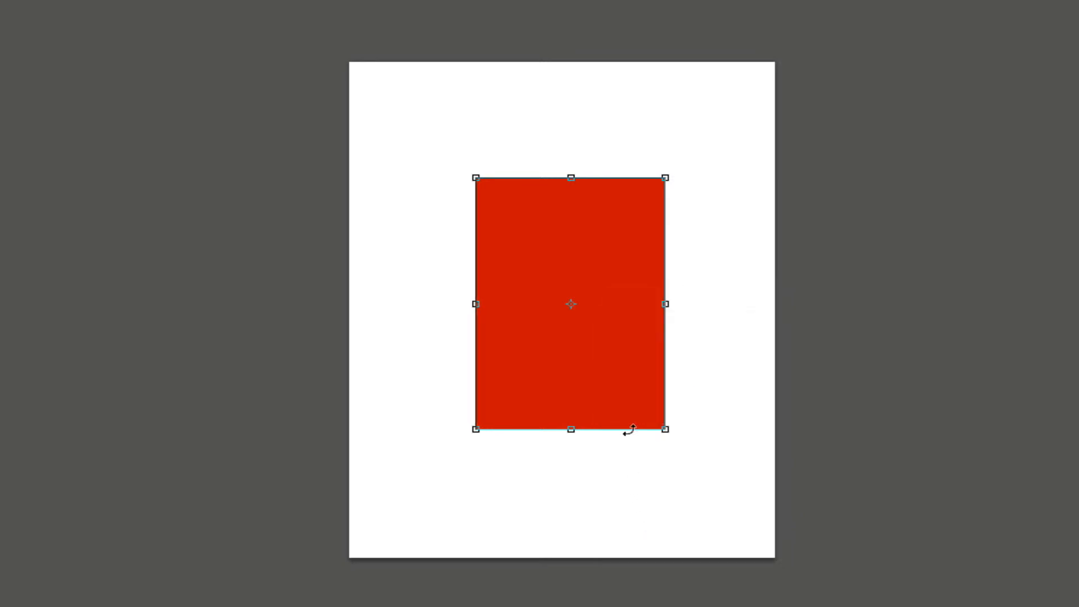
- Try the Skew transform on the red rectangle, sliding its left edge downward and pulling its top-left corner outward
right_click(604, 299)
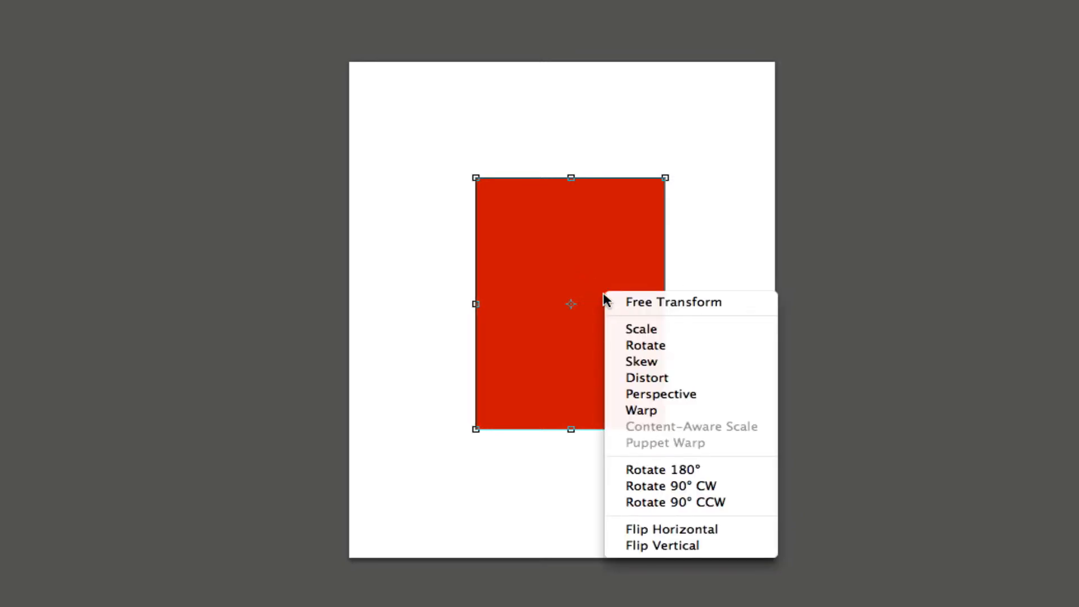
left_click(640, 331)
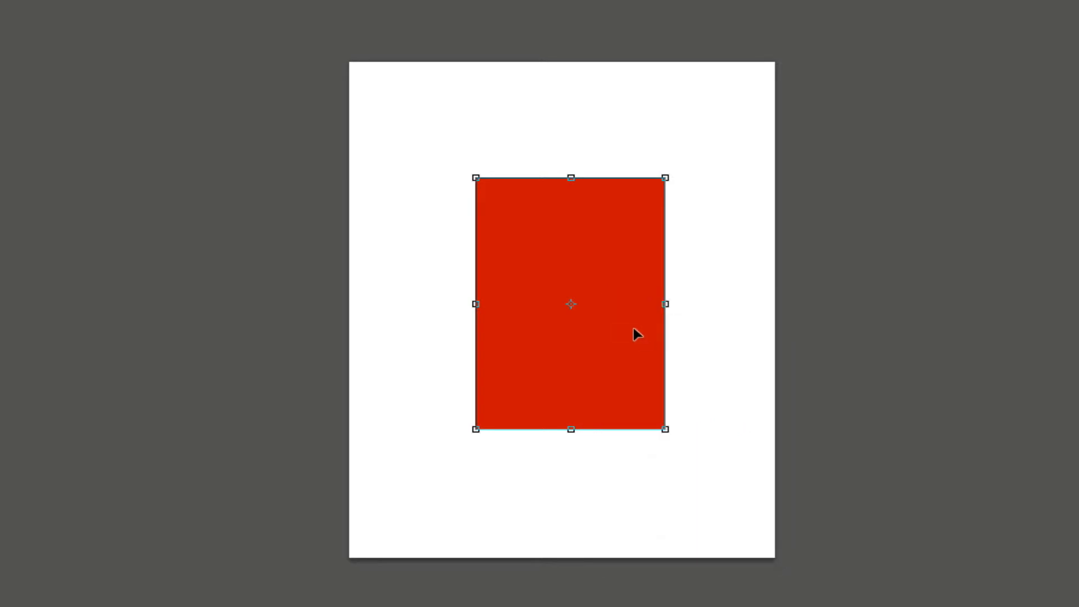
right_click(608, 281)
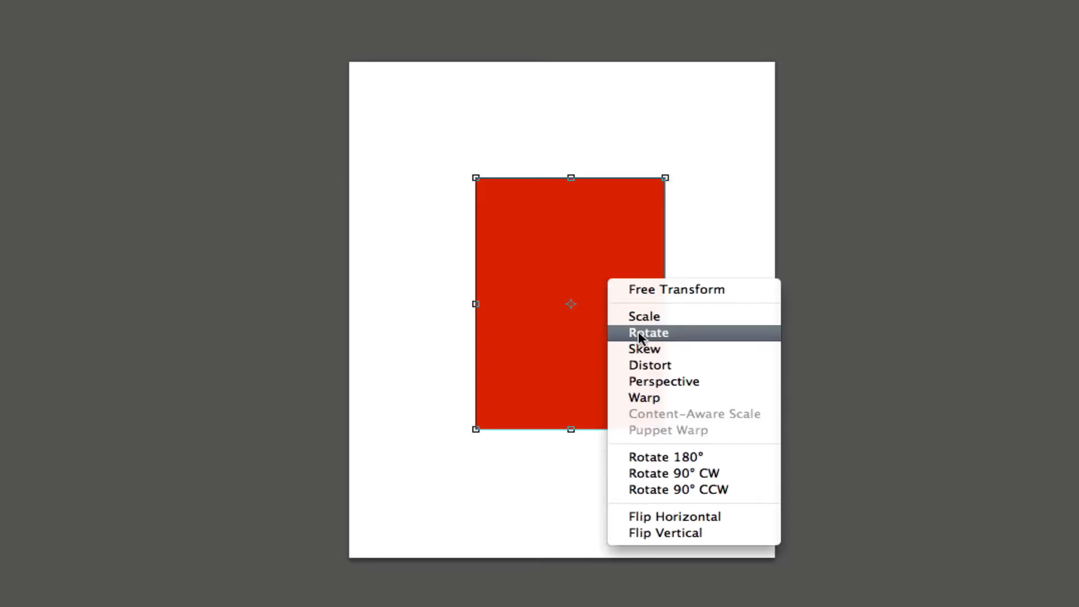
left_click(639, 349)
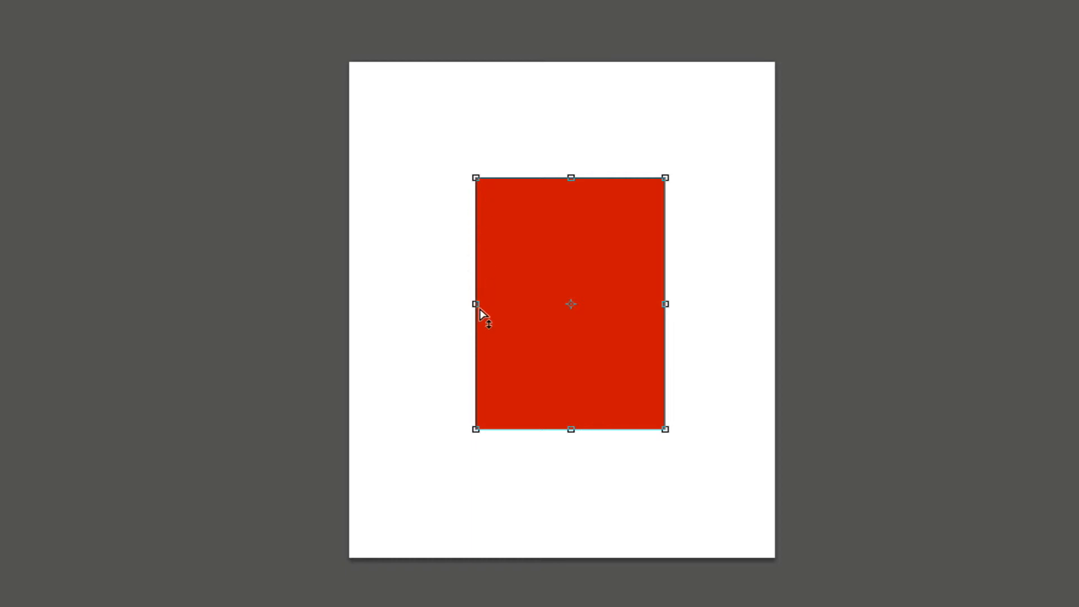
left_click_drag(477, 316, 485, 341)
left_click_drag(476, 213, 396, 223)
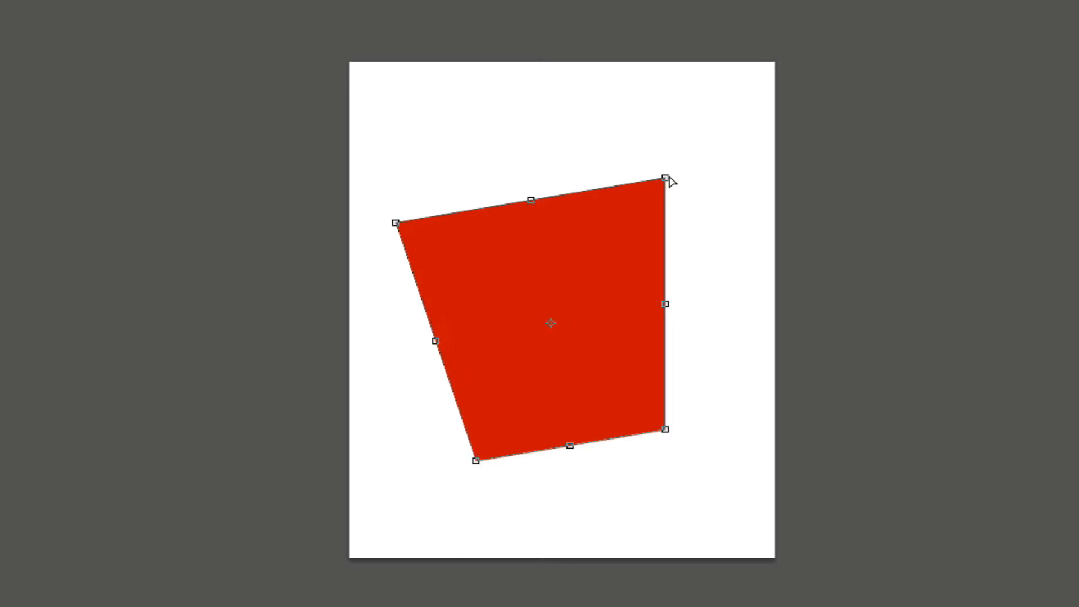
- Skew the shape further by its top-right and bottom corners and its bottom edge, and cancel the transform
left_click_drag(668, 181, 568, 157)
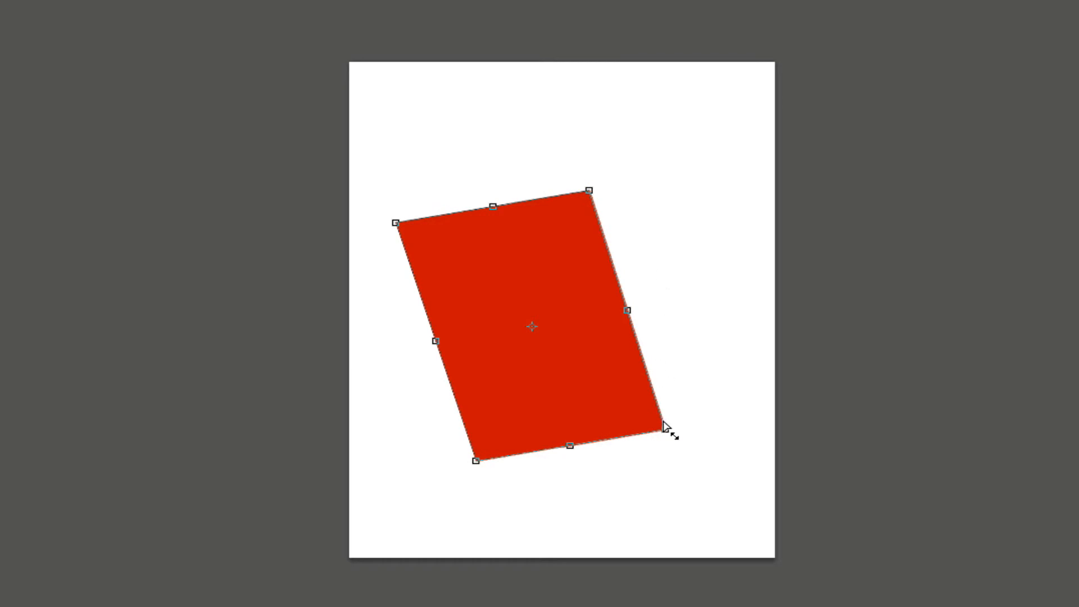
left_click_drag(667, 432, 702, 425)
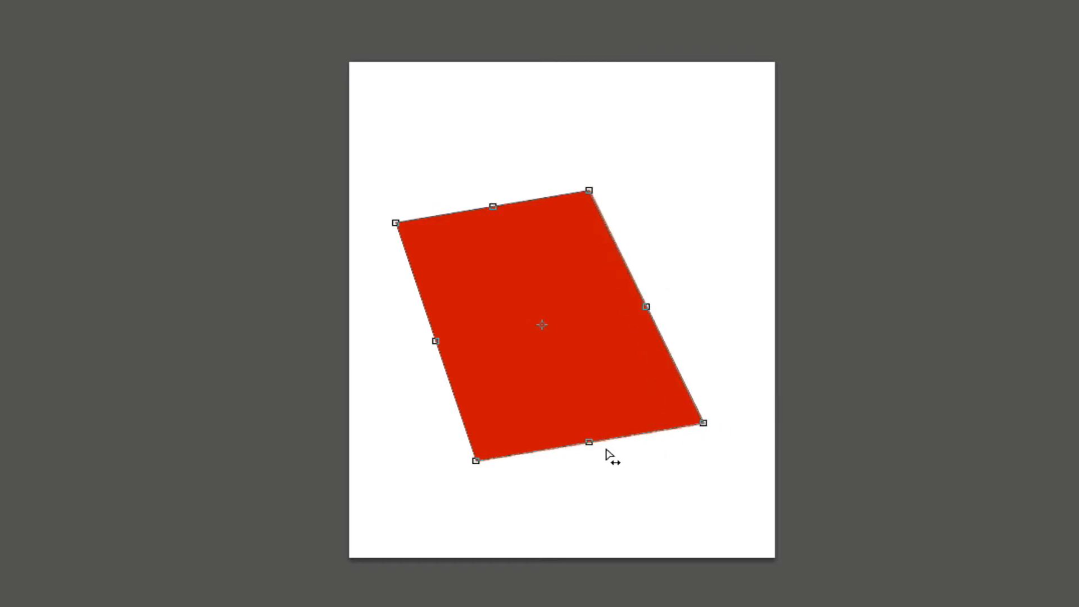
left_click_drag(590, 442, 535, 412)
left_click_drag(440, 472, 505, 392)
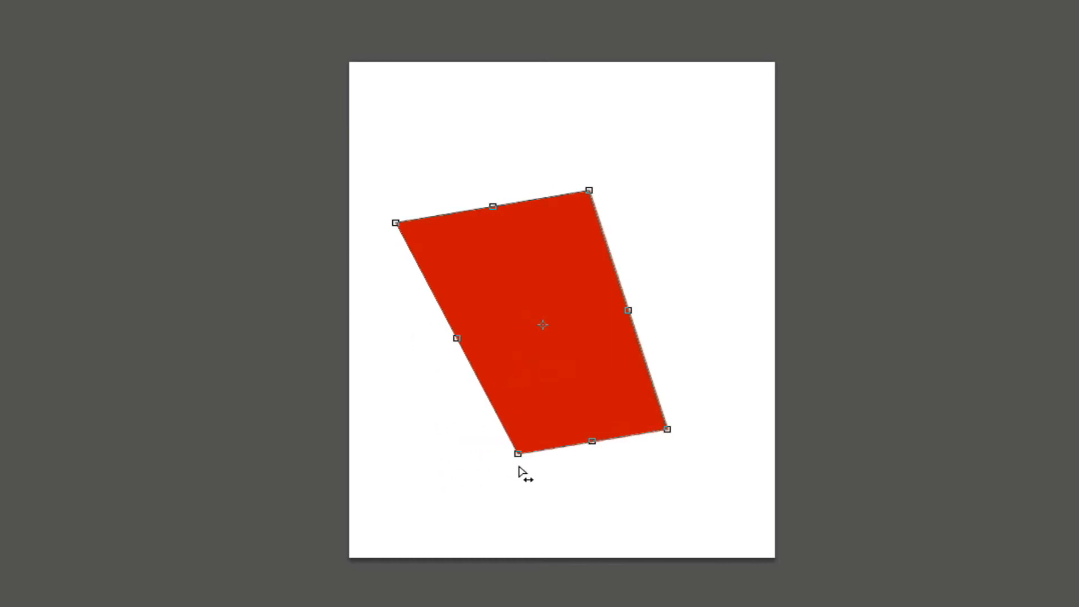
left_click_drag(519, 457, 465, 426)
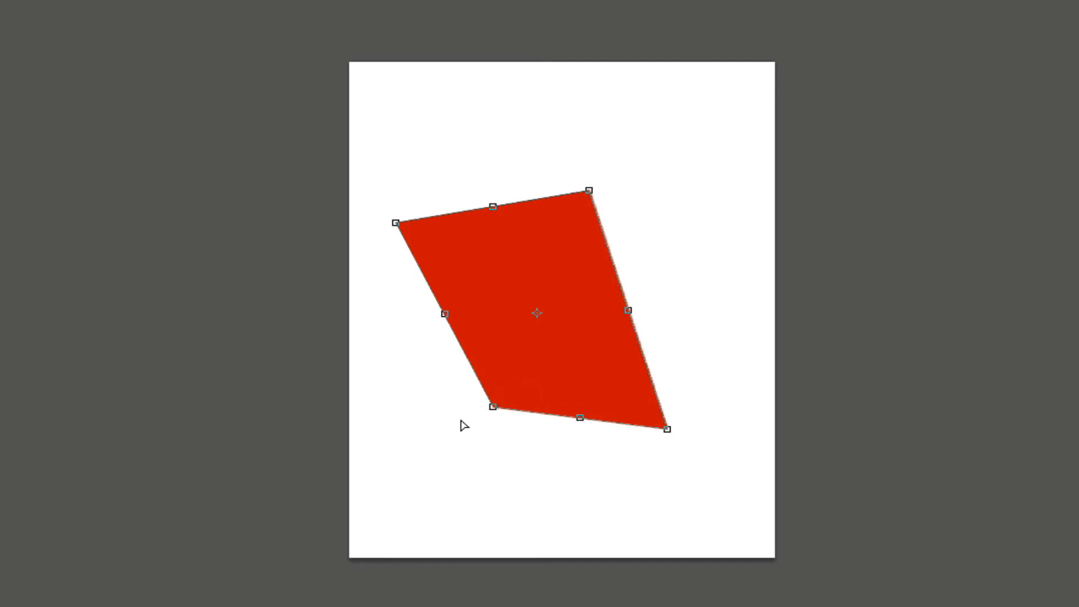
key("Escape")
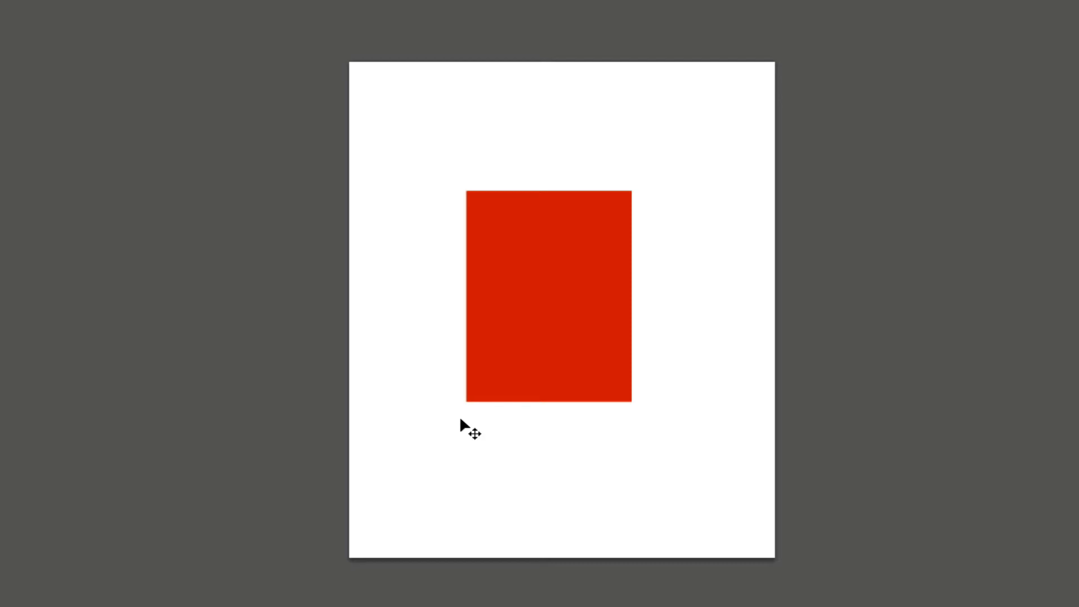
- Try the Distort transform on the rectangle's top-left corner, left edge and top-right corner, and cancel it
key("ctrl+t")
right_click(574, 338)
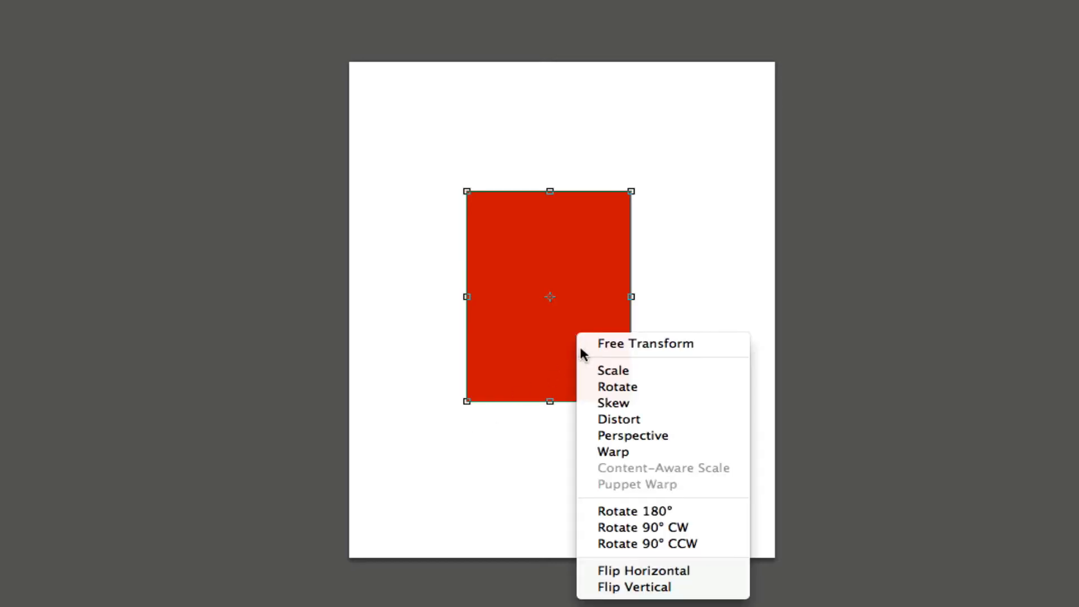
left_click(625, 420)
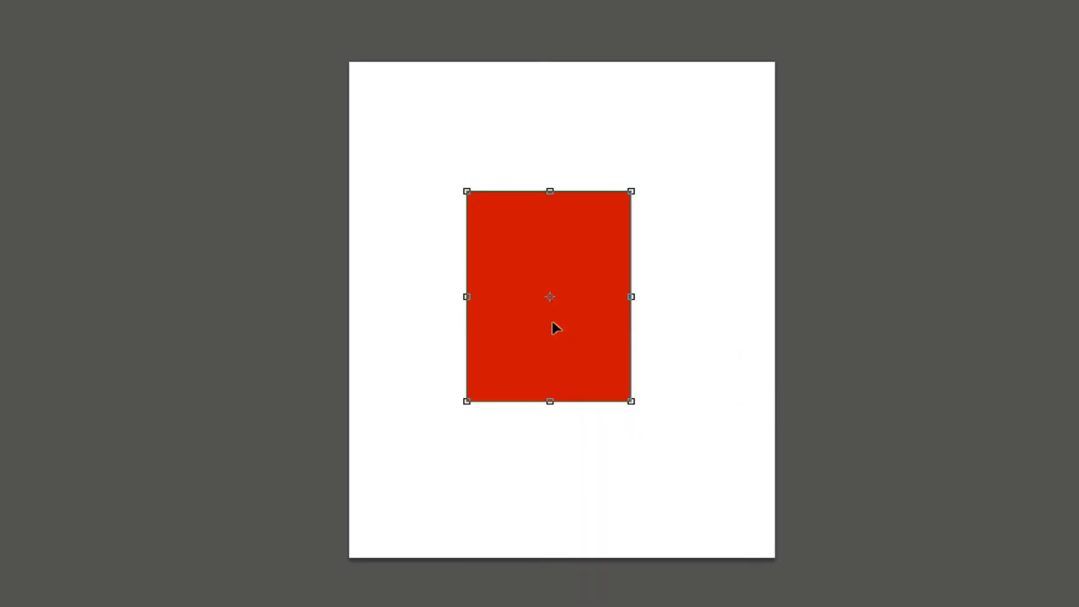
mouse_move(473, 192)
left_mouse_down()
mouse_move(507, 197)
mouse_move(463, 207)
left_mouse_up()
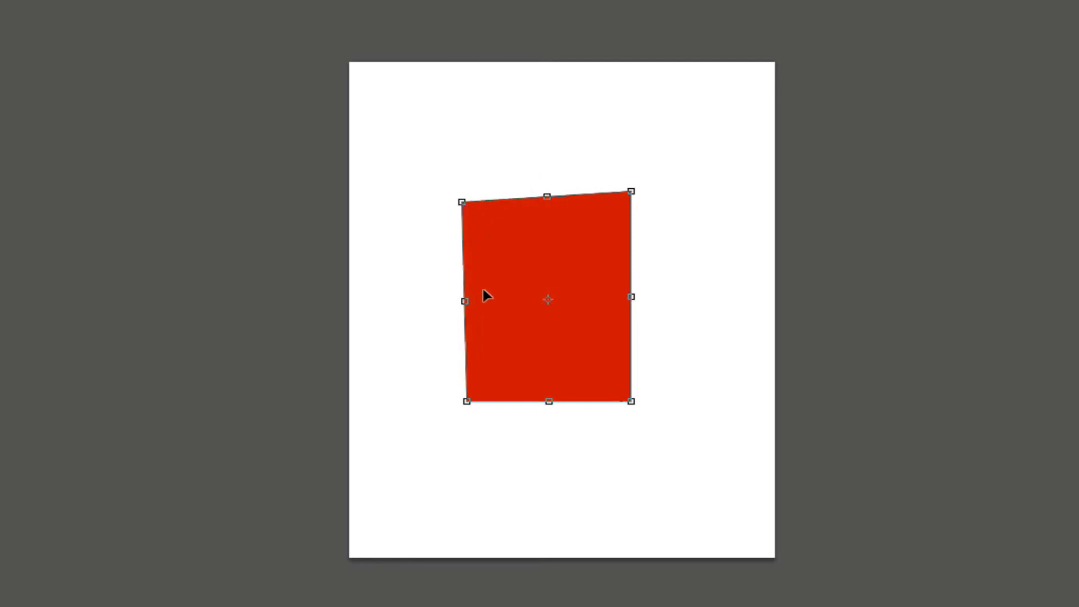
mouse_move(465, 301)
left_mouse_down()
mouse_move(472, 265)
mouse_move(473, 308)
left_mouse_up()
mouse_move(641, 196)
left_mouse_down()
mouse_move(677, 230)
mouse_move(627, 269)
mouse_move(572, 290)
mouse_move(646, 207)
left_mouse_up()
key("Escape")
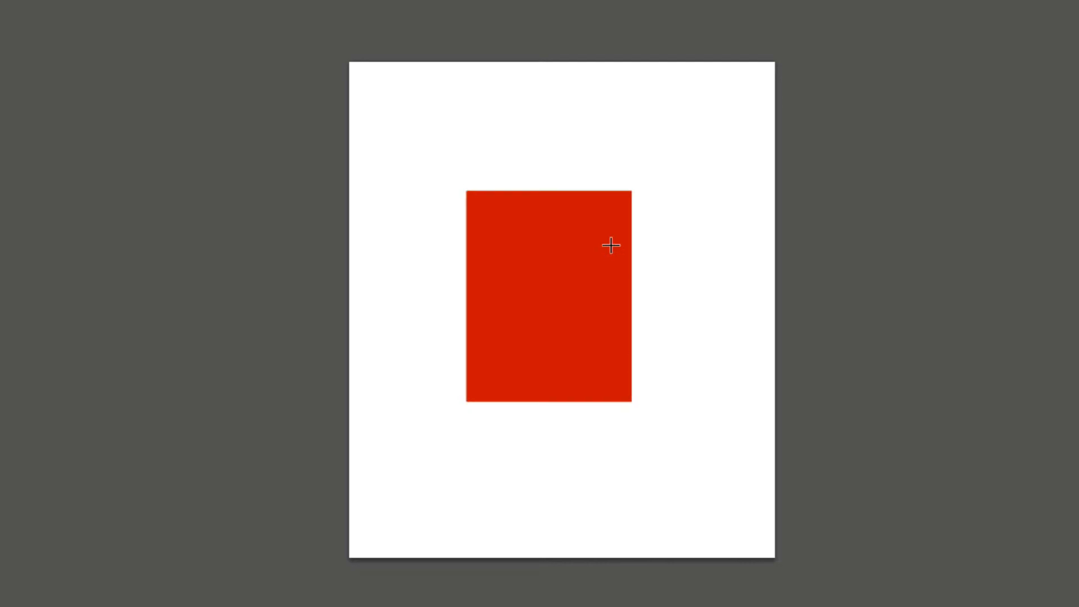
- Start a free transform on the red rectangle and switch it to Perspective mode
key("ctrl+t")
right_click(569, 255)
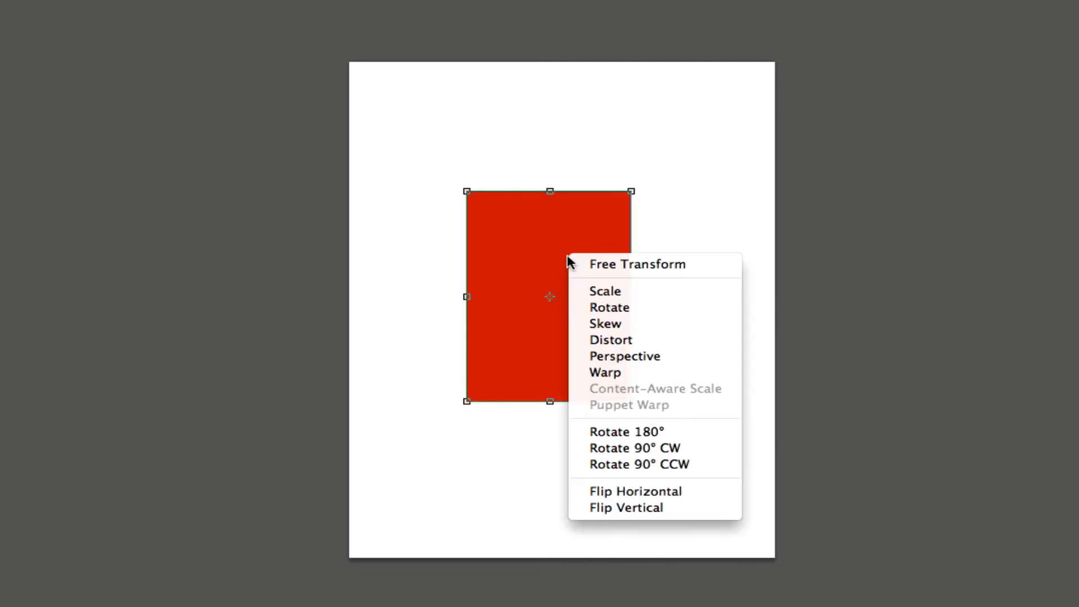
left_click(609, 355)
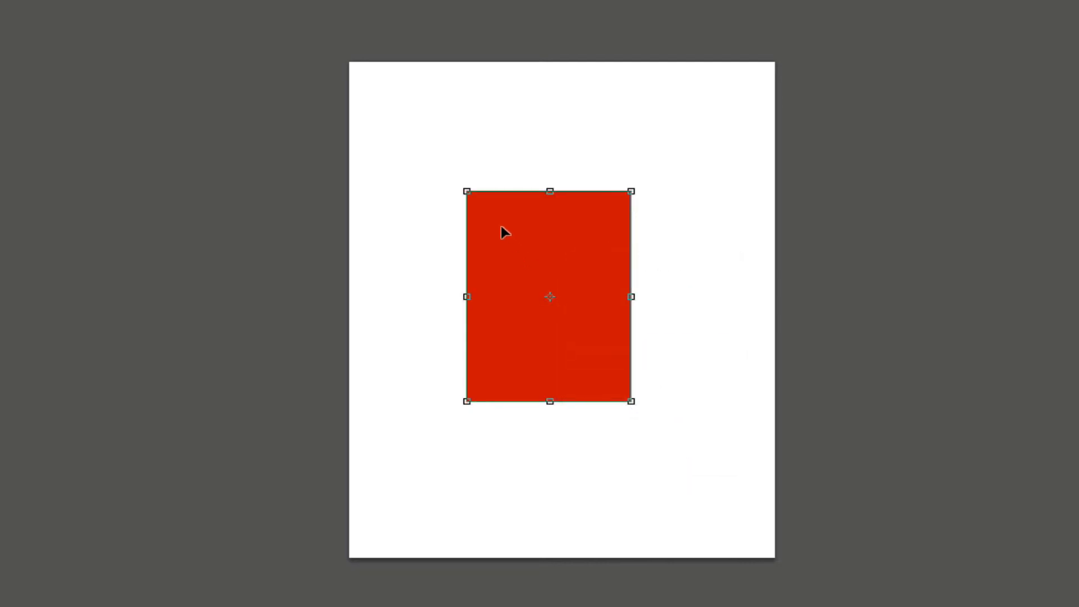